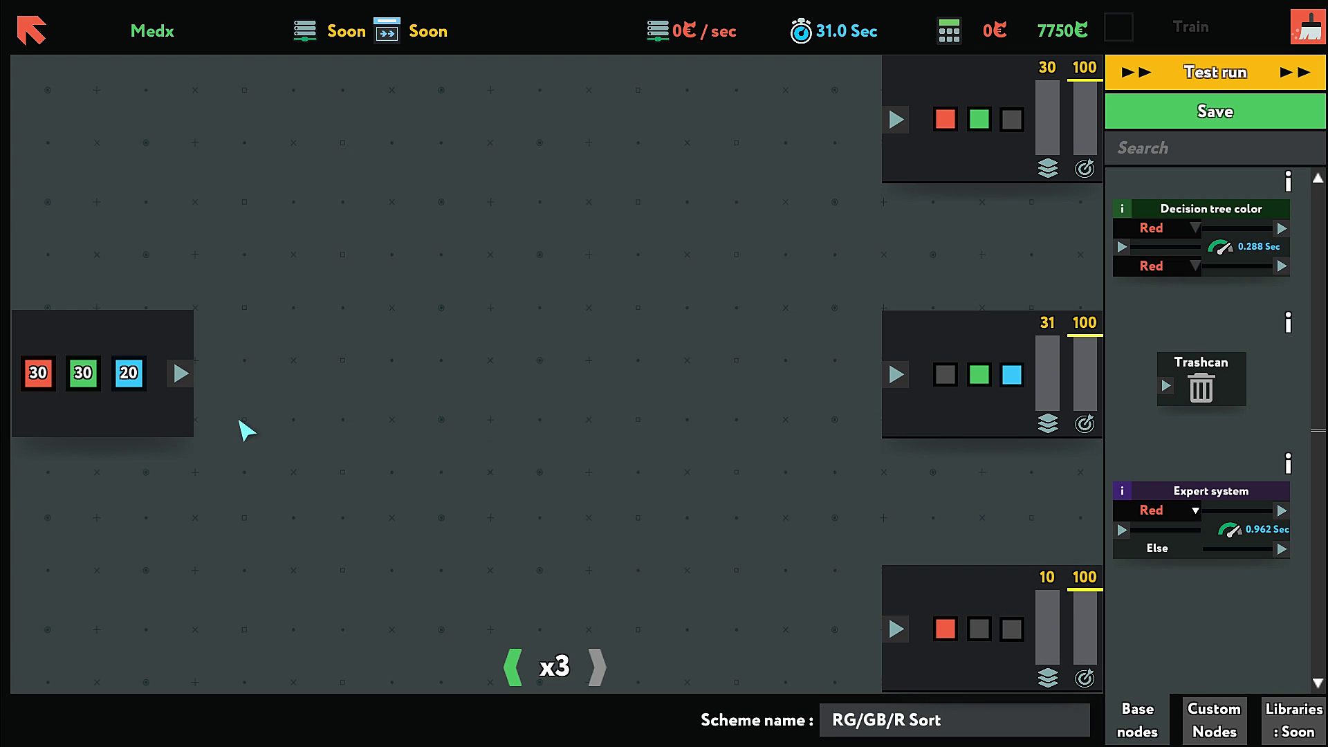
Place a Decision tree color node and connect the colored source's output to its input
mouse_move(1201, 223)
mouse_down()
mouse_move(281, 228)
mouse_move(362, 241)
mouse_up()
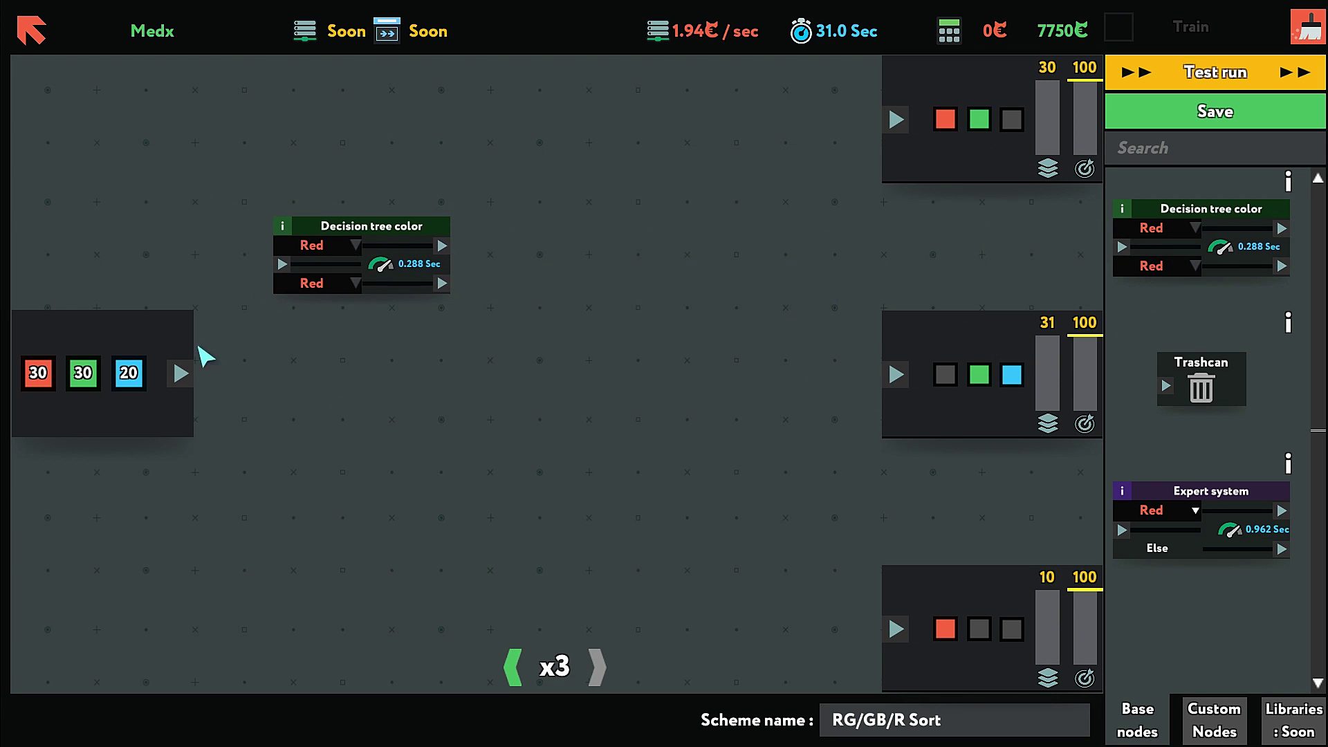
drag(179, 374, 278, 268)
drag(179, 376, 281, 265)
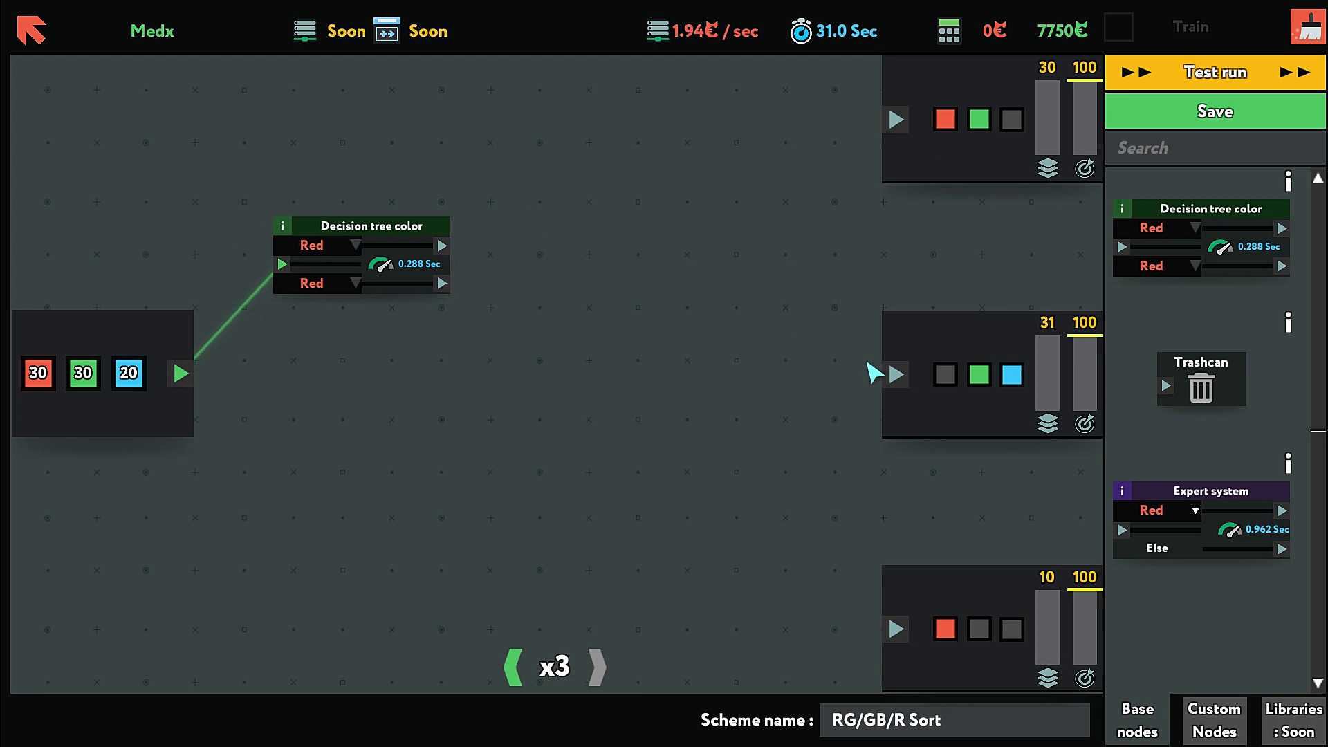
Change the node's second condition from Red to Blue and move it up-left
click(336, 282)
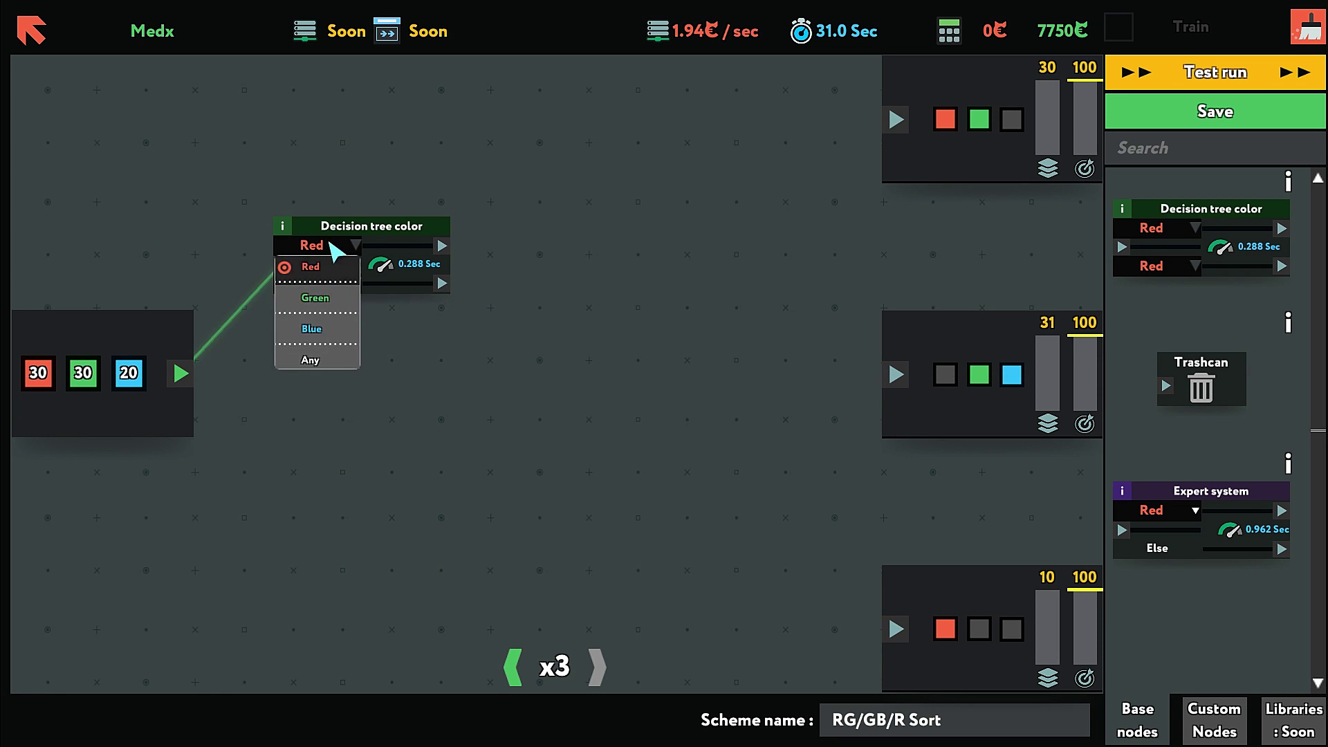
click(339, 287)
click(346, 369)
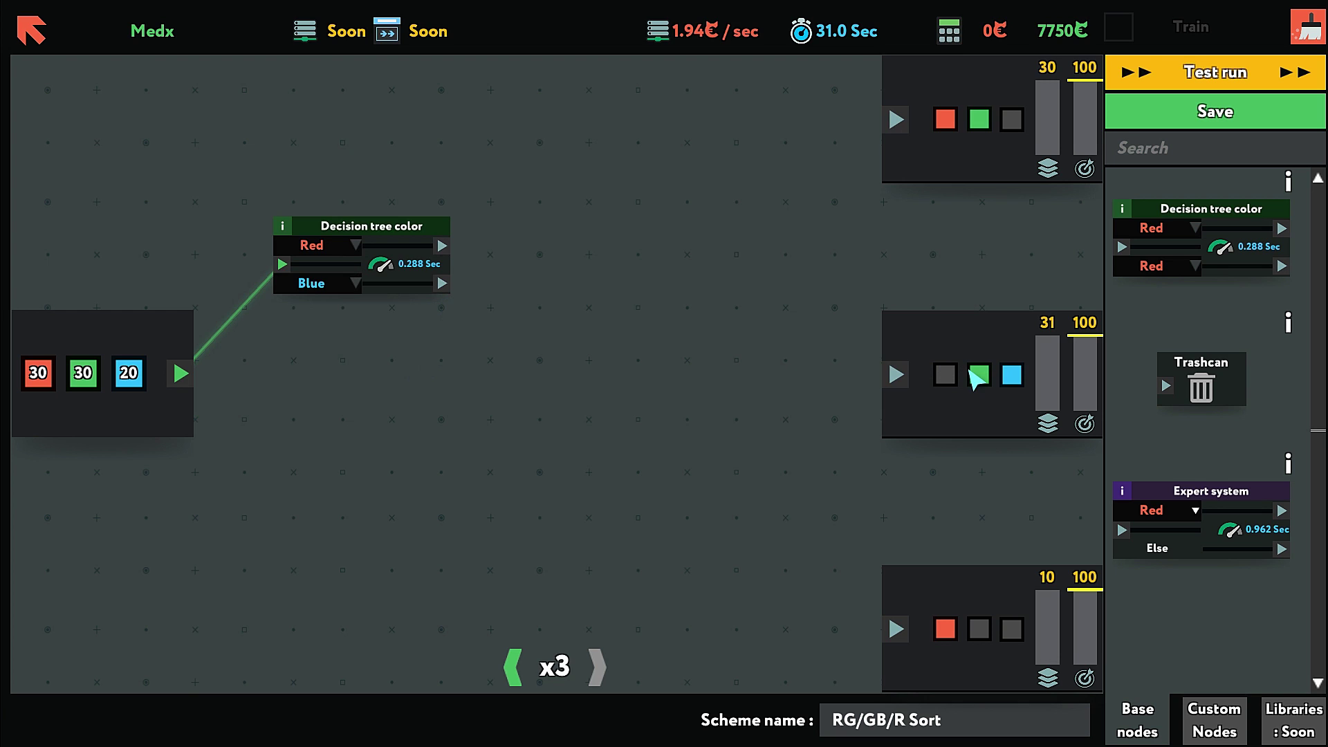
drag(392, 227, 364, 190)
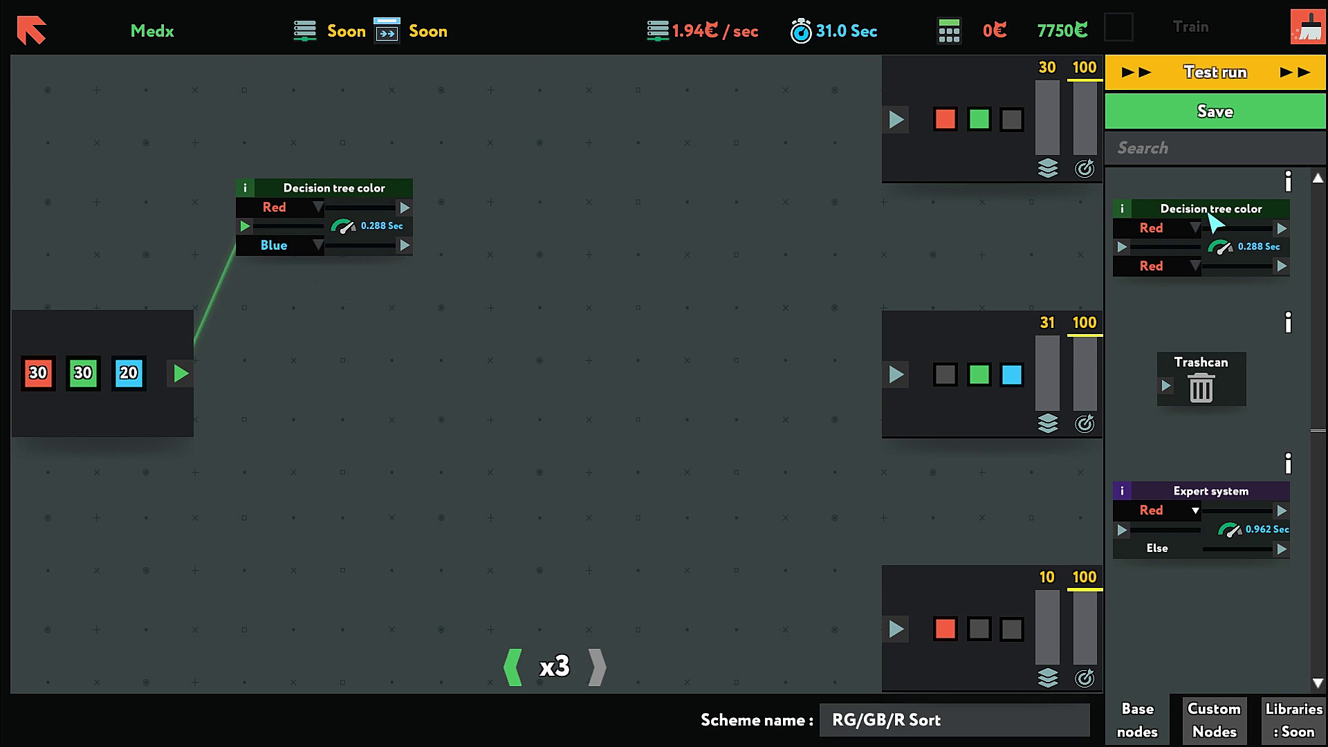
Add a second Decision tree color node and link the first node's Red output into it
drag(1211, 214, 579, 195)
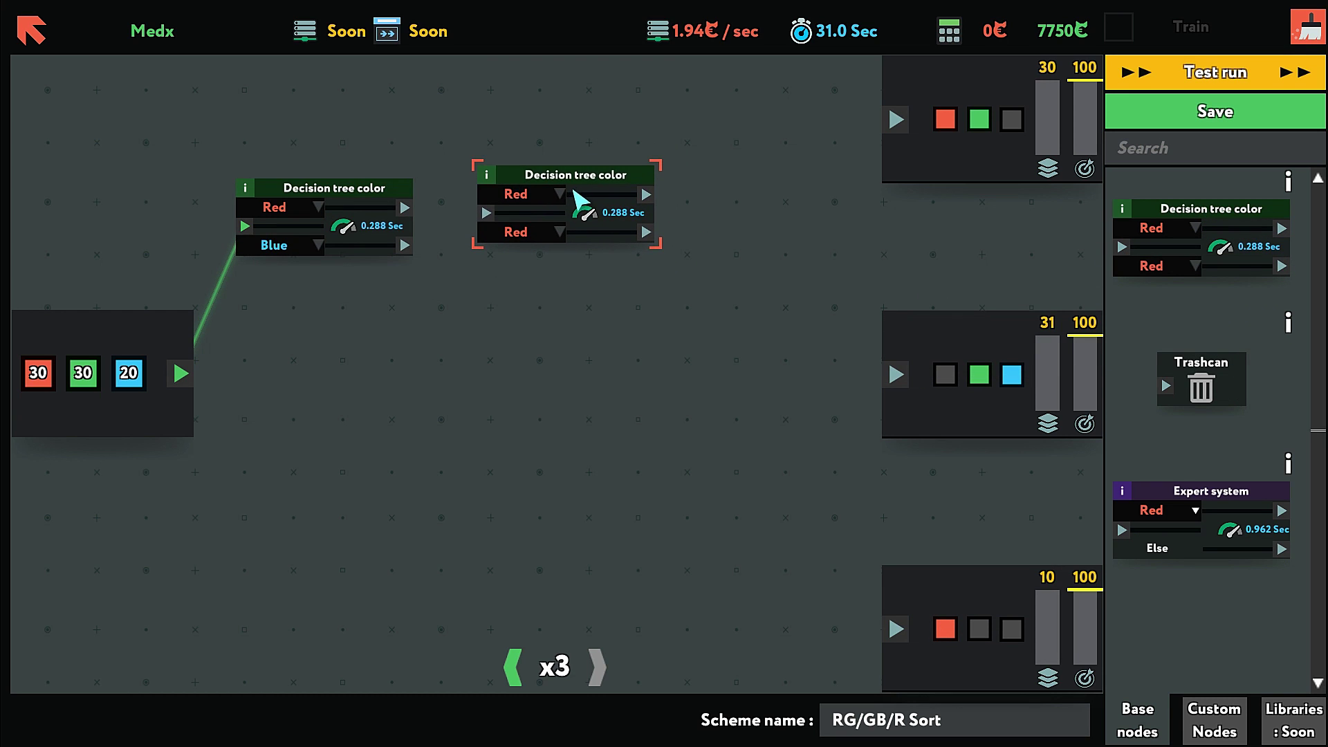
click(407, 216)
click(524, 235)
click(536, 288)
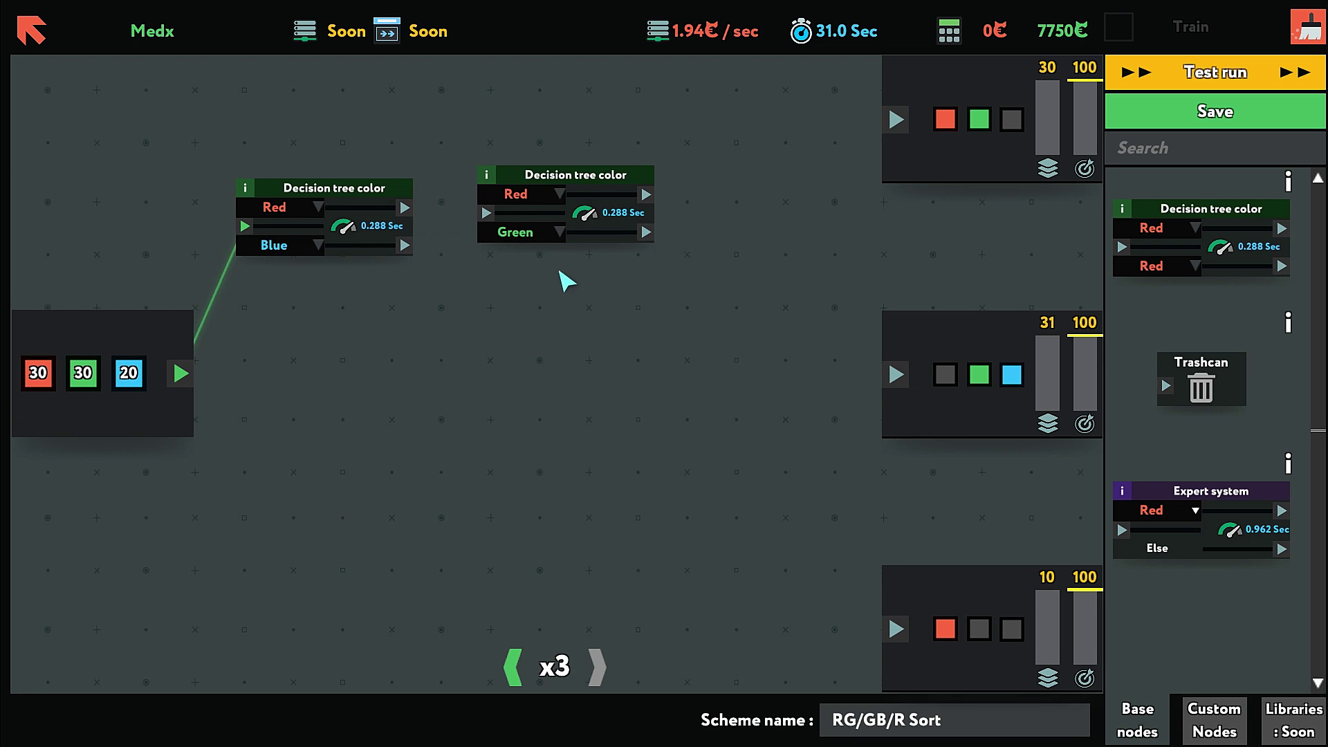
drag(602, 199, 599, 176)
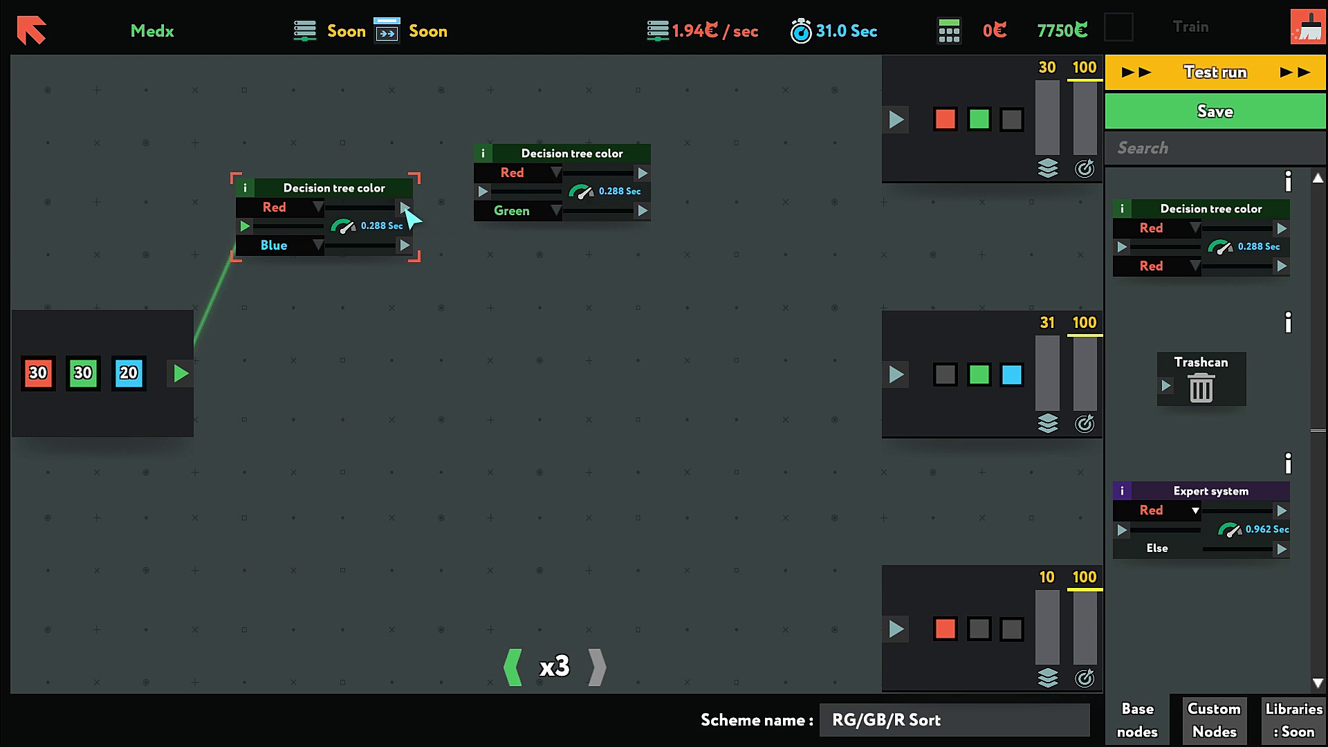
drag(406, 208, 483, 194)
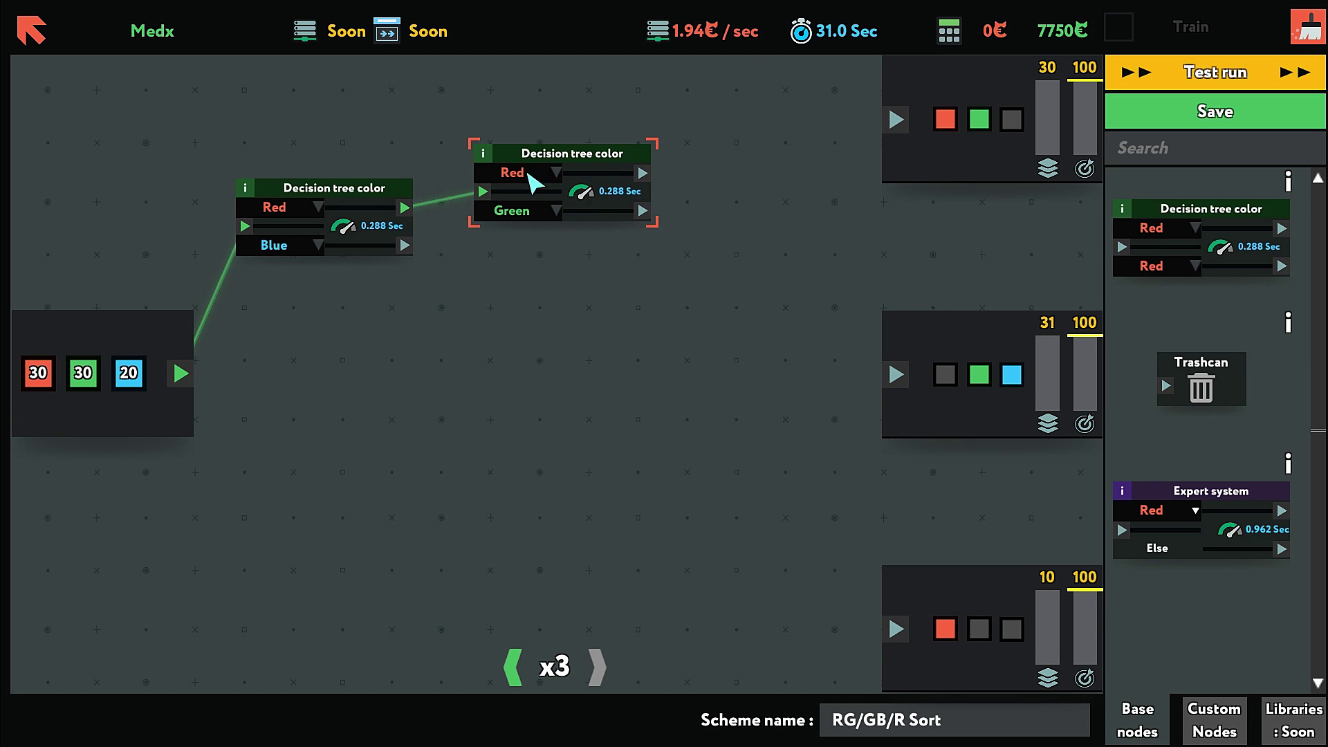
Set the second node's conditions to Green (top) and Red (bottom), then reposition it
click(530, 211)
click(532, 232)
click(538, 174)
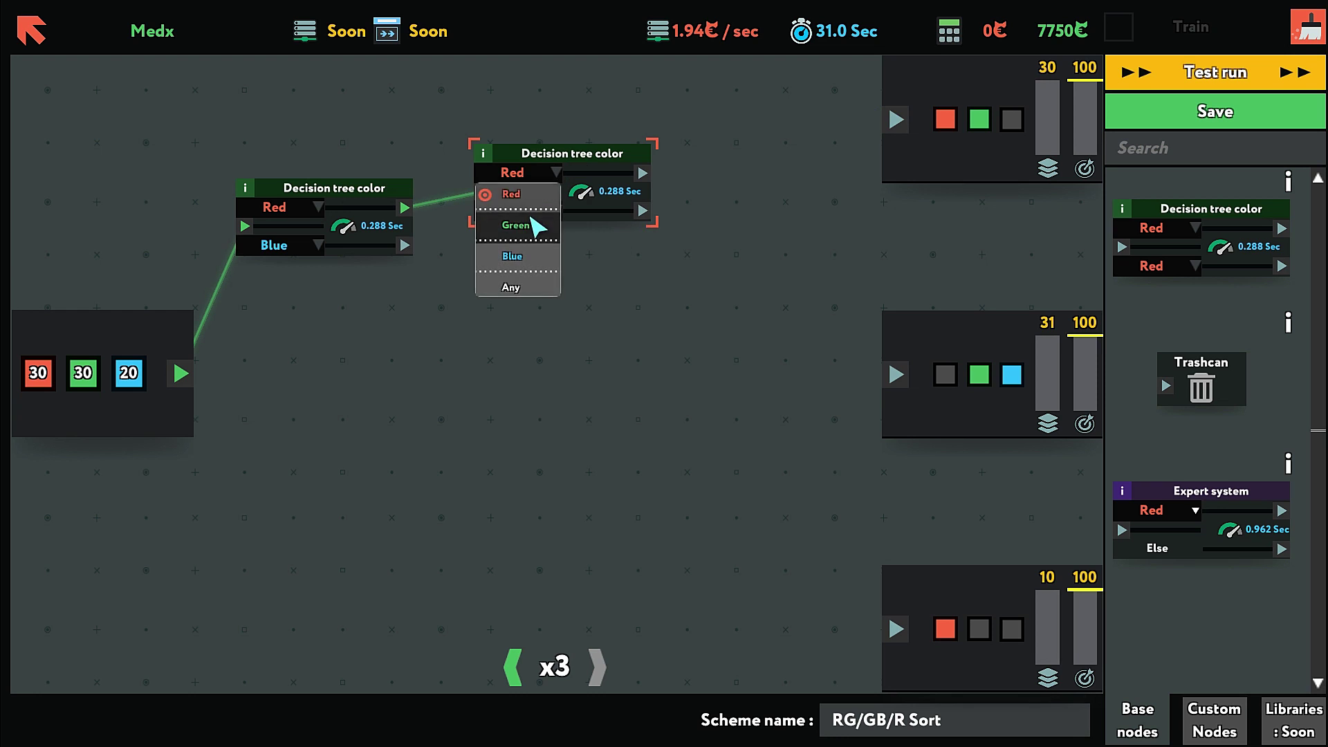
click(537, 225)
drag(595, 156, 667, 158)
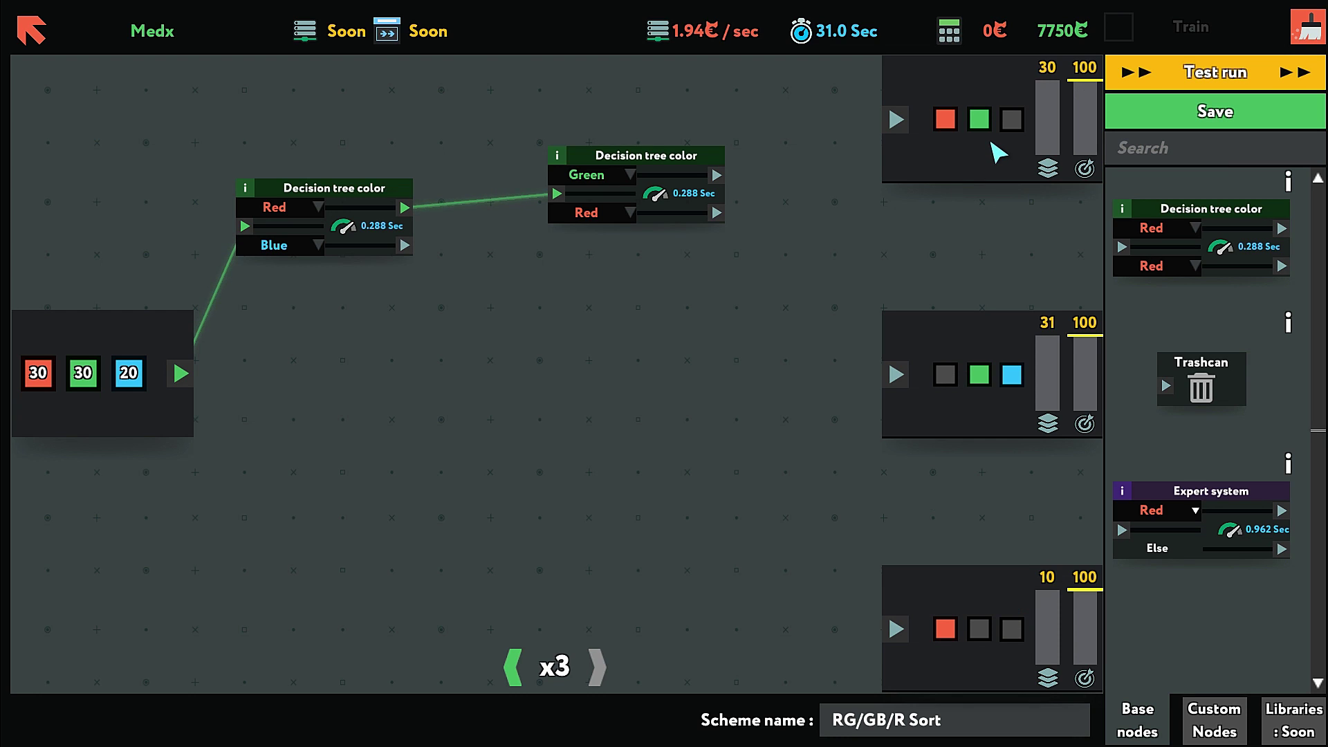
drag(666, 156, 590, 142)
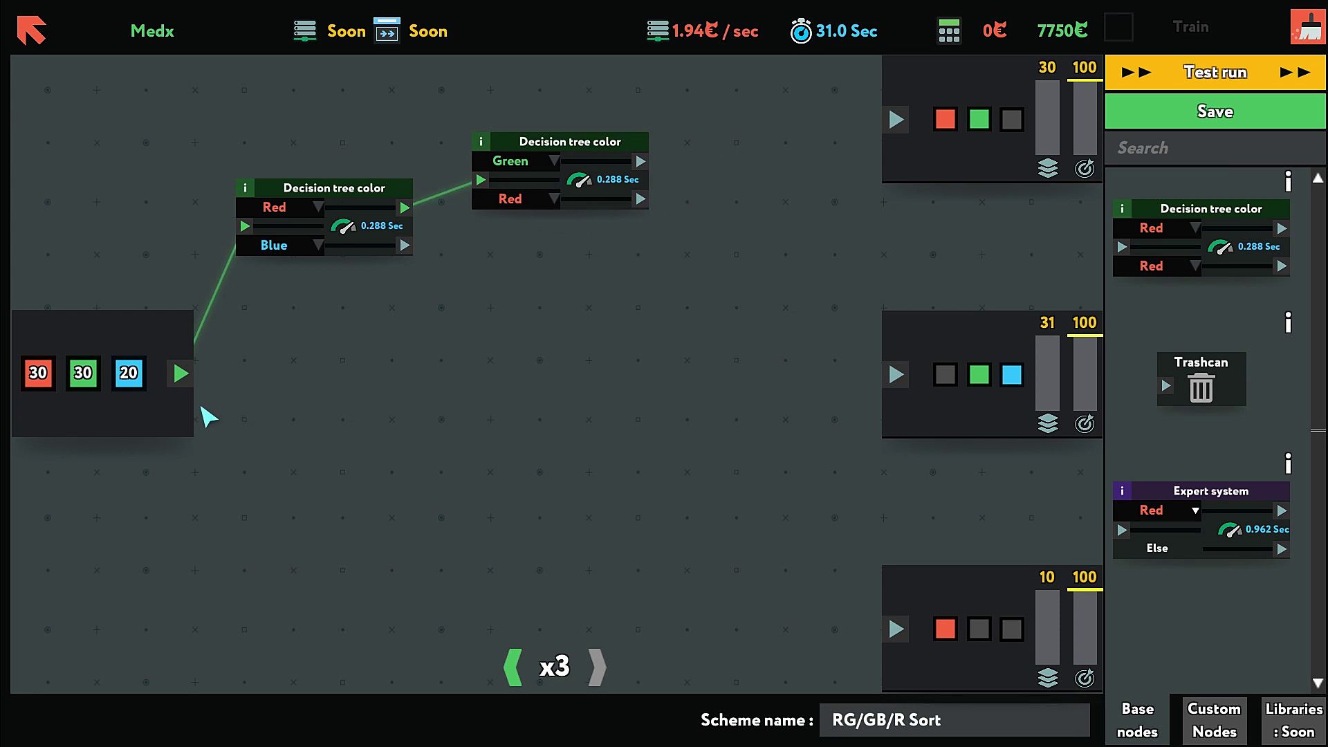
Route Blue to the middle output, Green to the top output, Red to the bottom output
drag(406, 246, 895, 378)
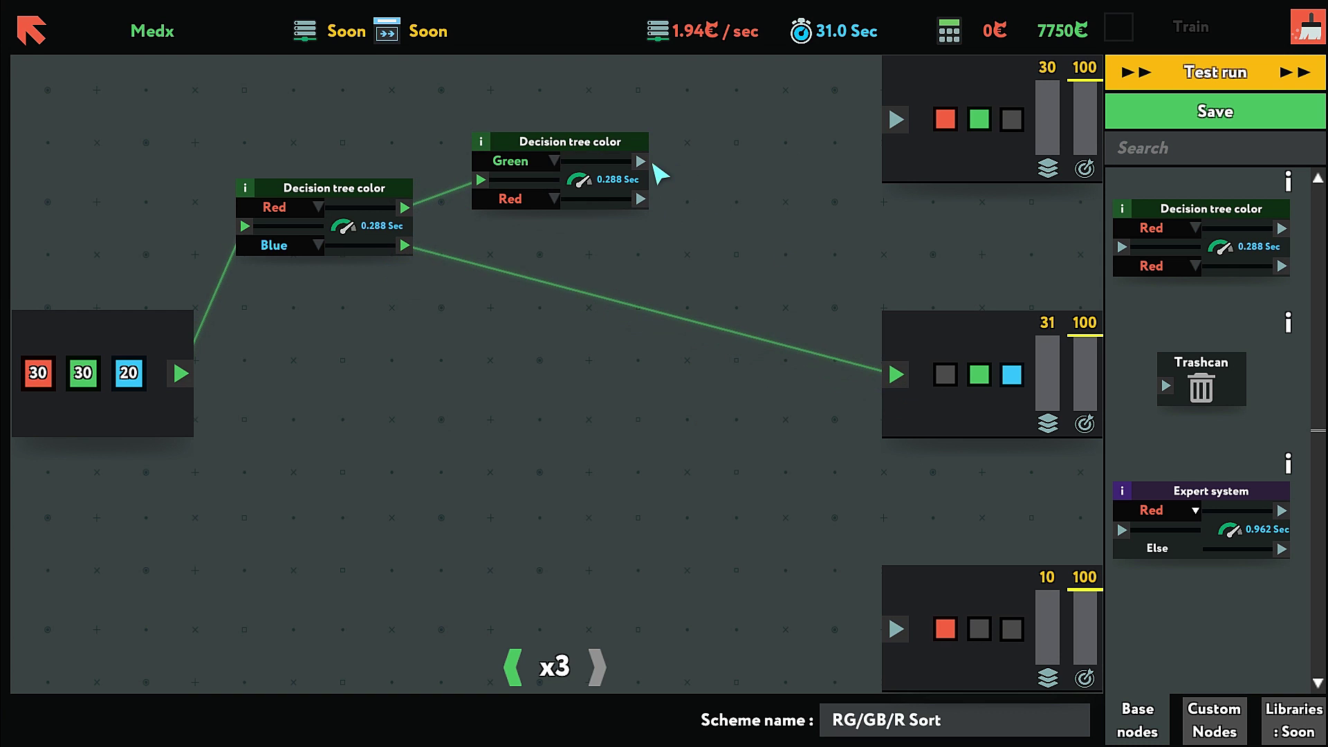
drag(641, 161, 896, 121)
drag(641, 199, 896, 629)
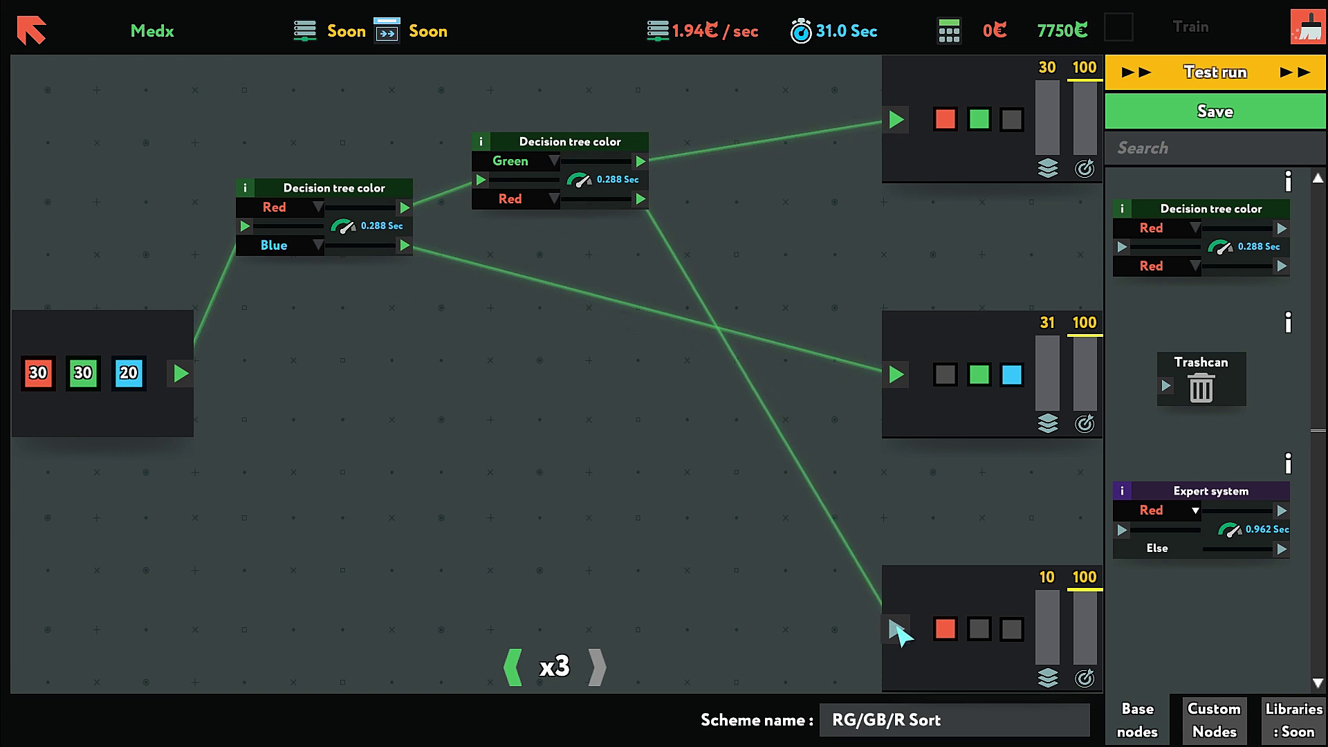
click(1192, 83)
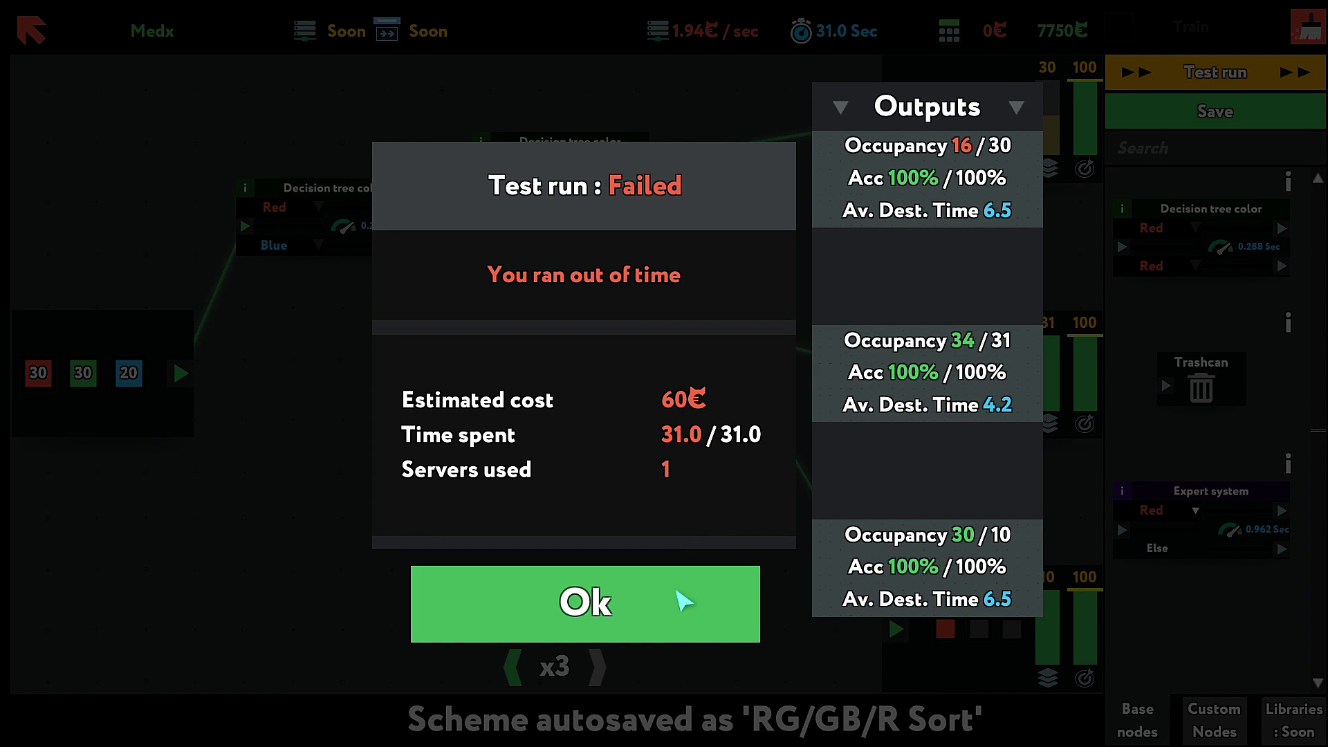
click(683, 606)
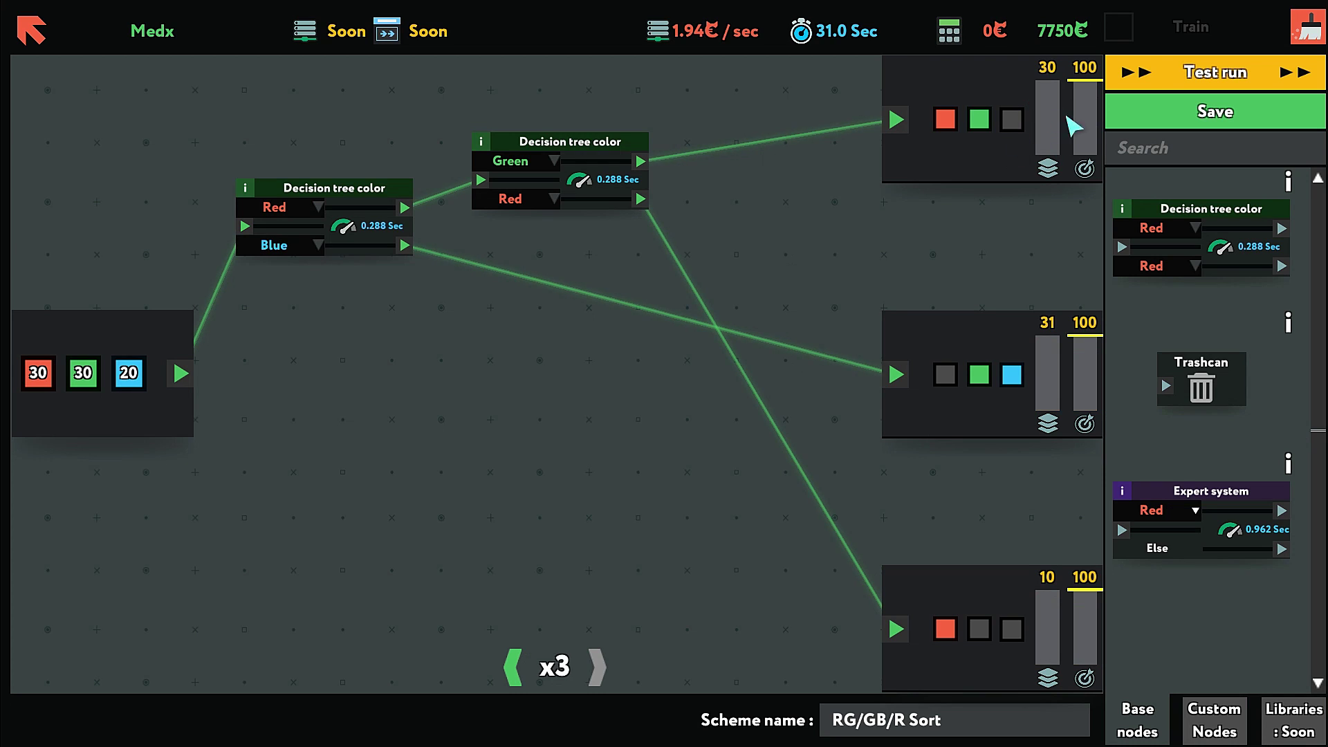
Make room and add a third Decision tree color node with both conditions set to Any
drag(578, 148, 730, 148)
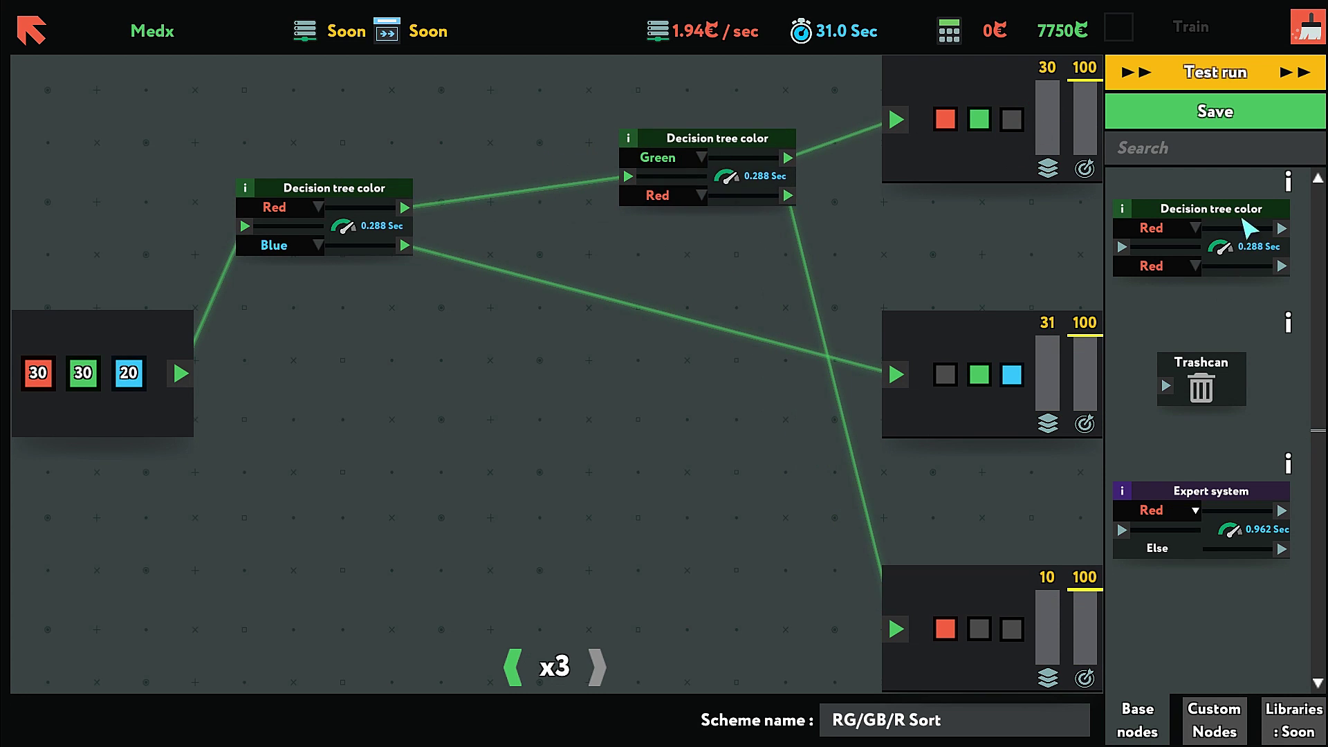
drag(1236, 221, 554, 148)
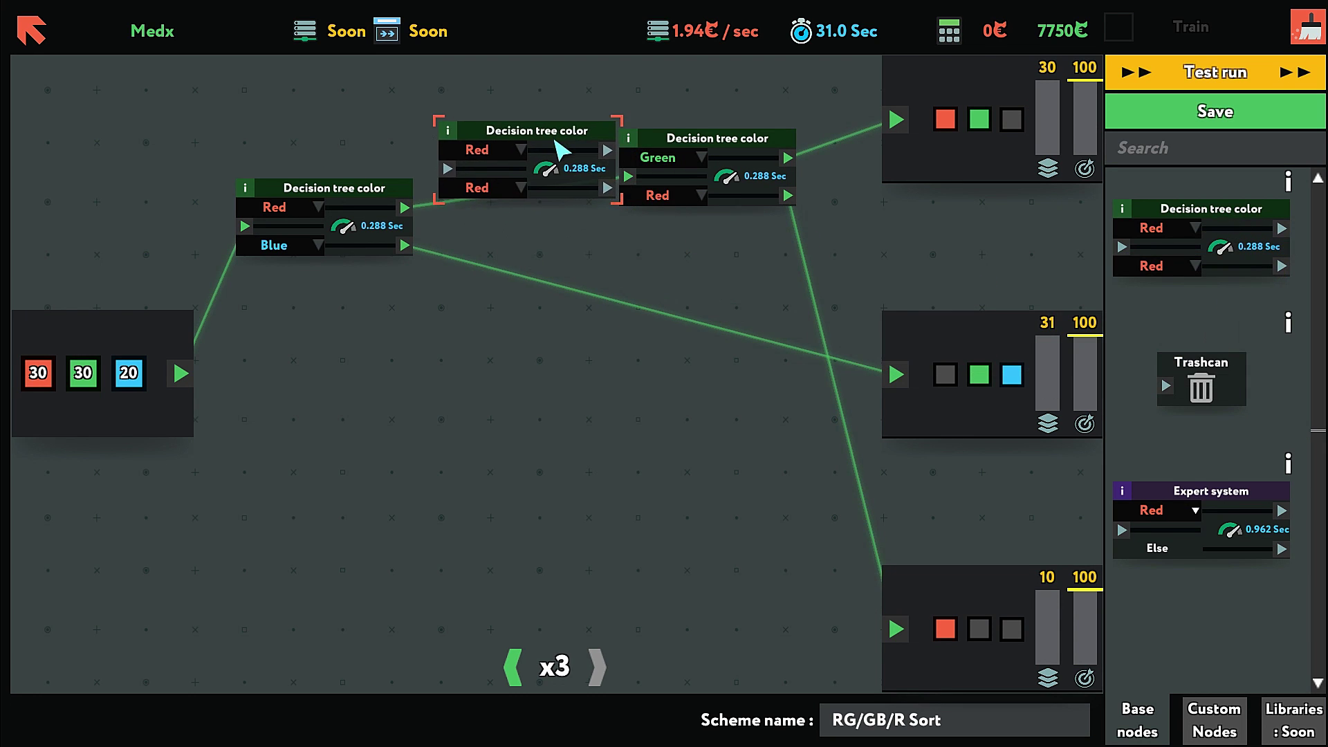
drag(722, 149, 768, 135)
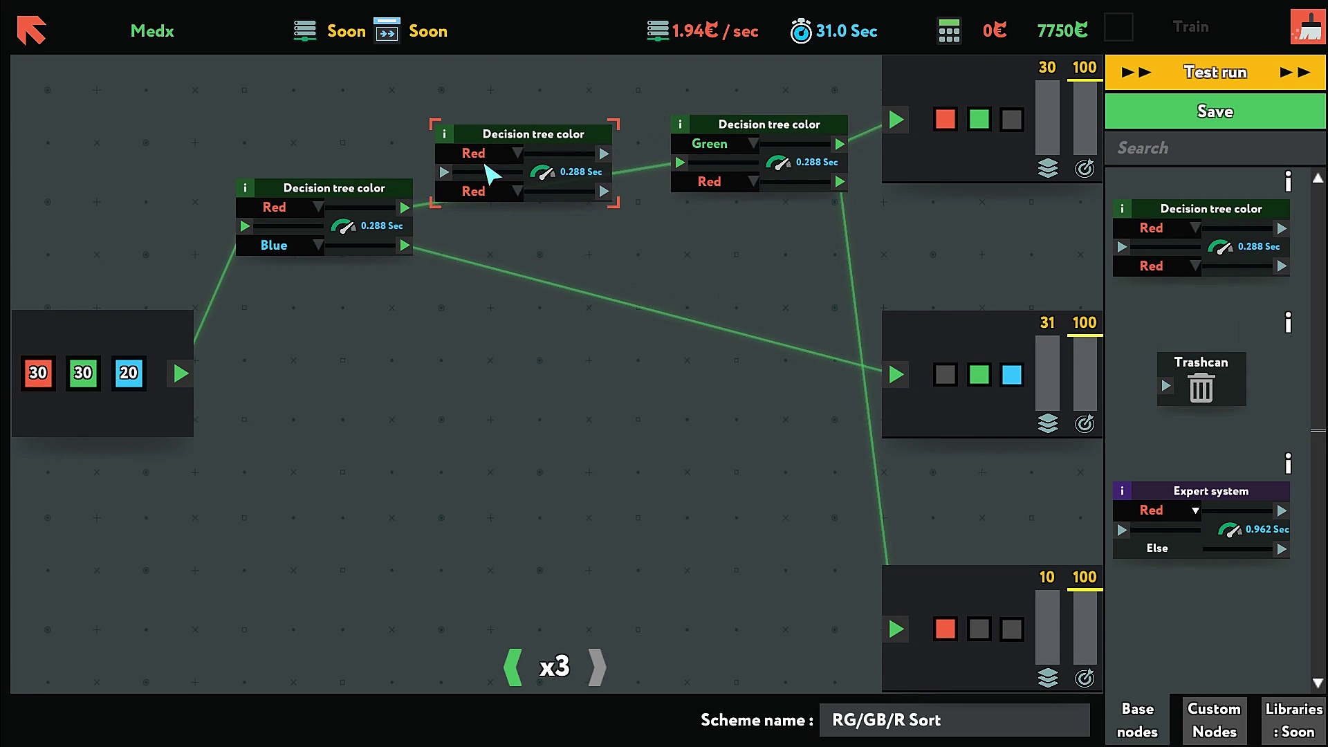
click(509, 155)
click(489, 270)
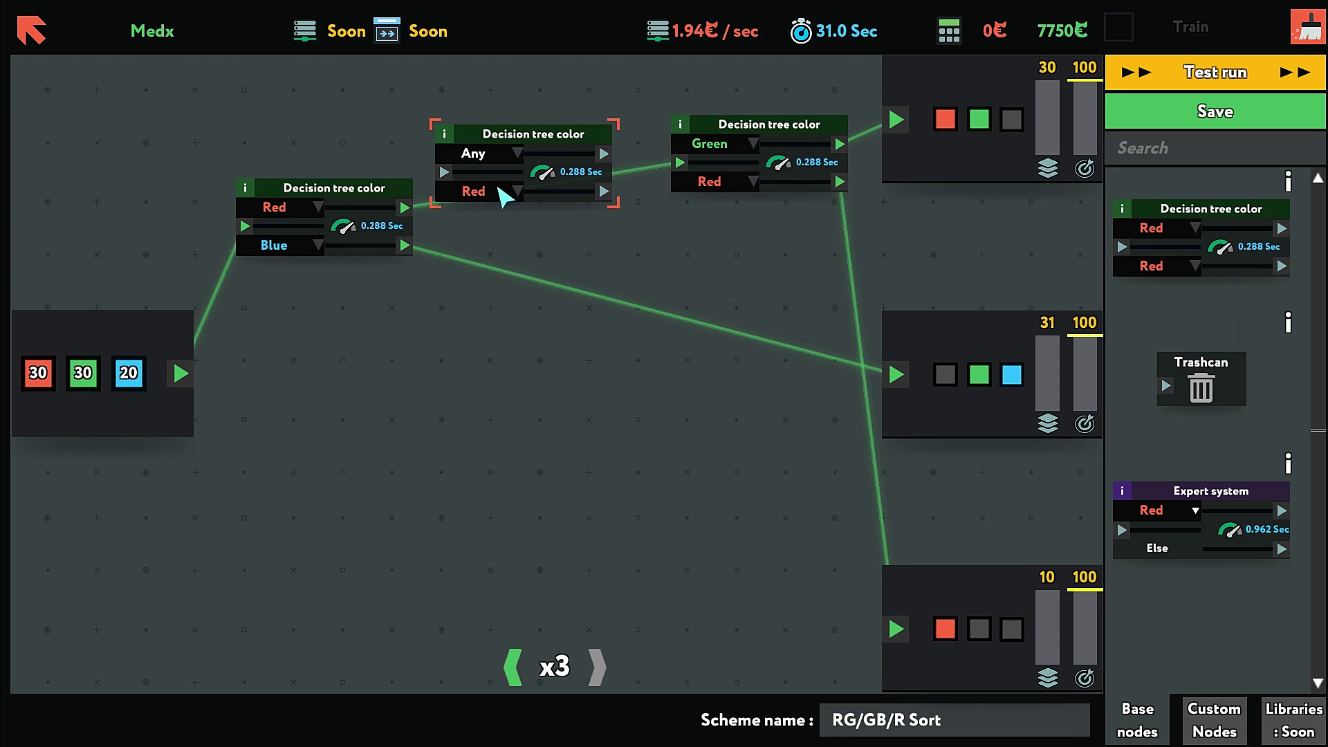
click(505, 193)
click(492, 309)
drag(555, 143, 578, 125)
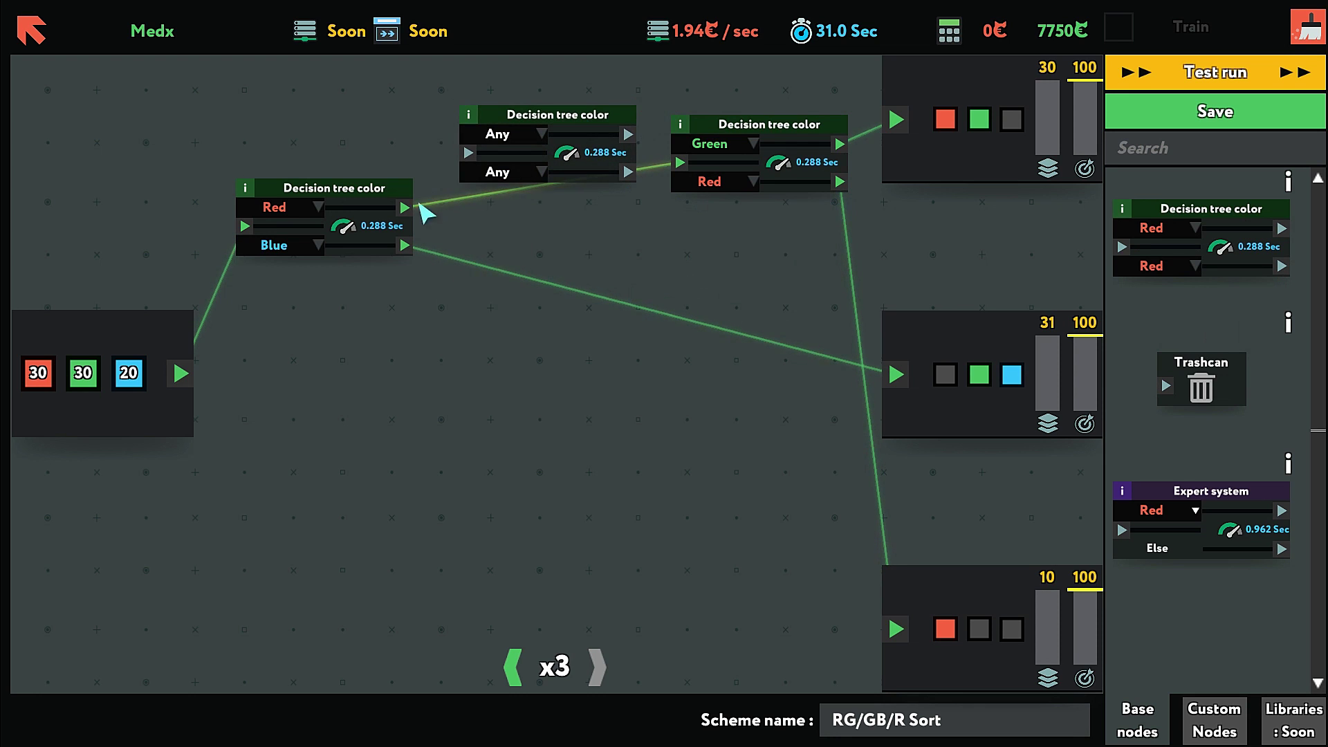
Link the Red branch into the Any/Any node and send its top output to the top output
drag(406, 208, 469, 156)
drag(544, 130, 510, 120)
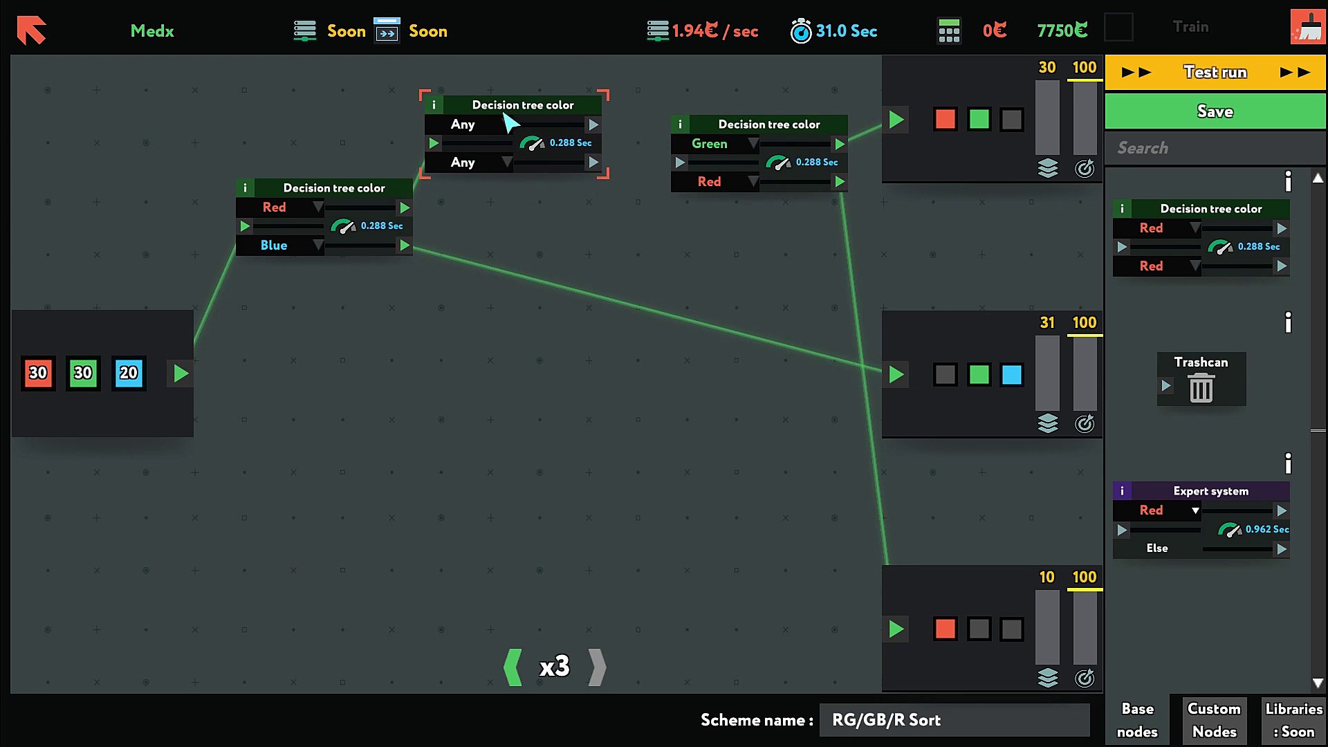
mouse_move(757, 141)
mouse_down()
mouse_move(747, 241)
mouse_move(772, 229)
mouse_up()
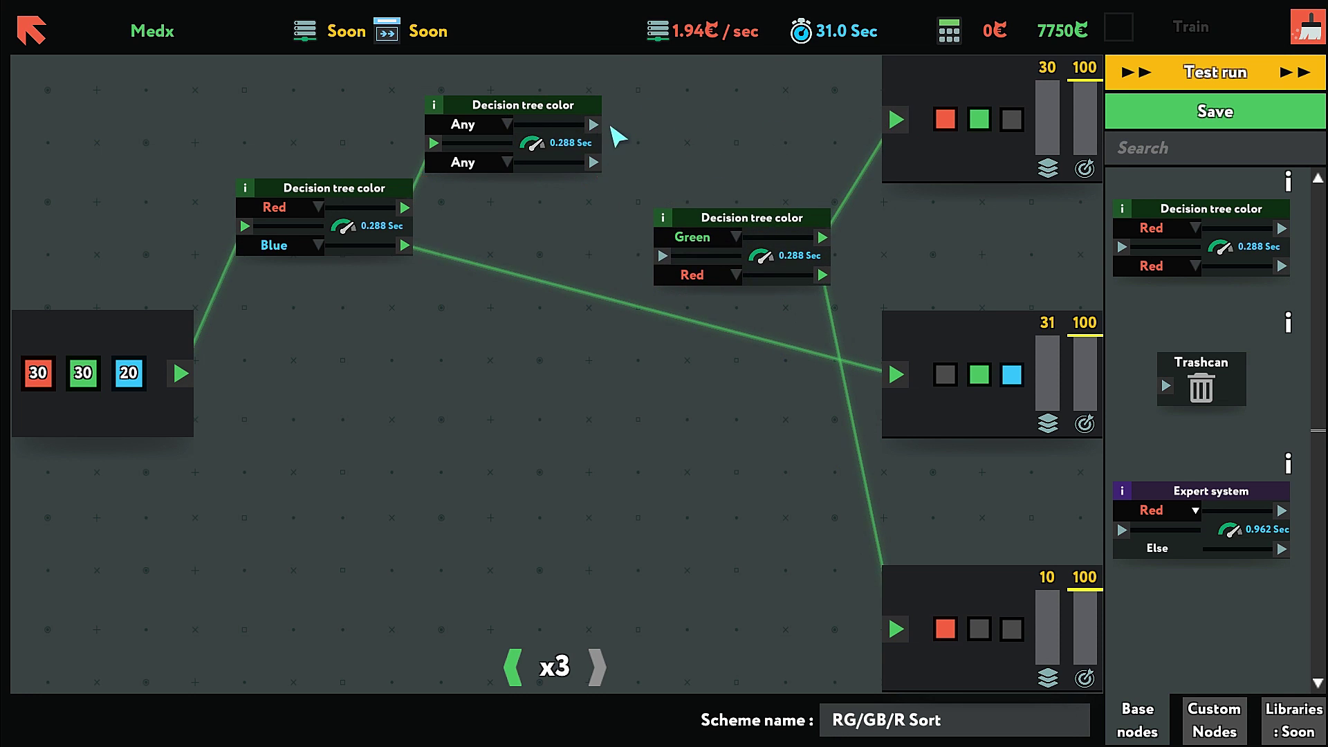
mouse_move(593, 124)
mouse_down()
mouse_move(718, 108)
mouse_move(907, 126)
mouse_up()
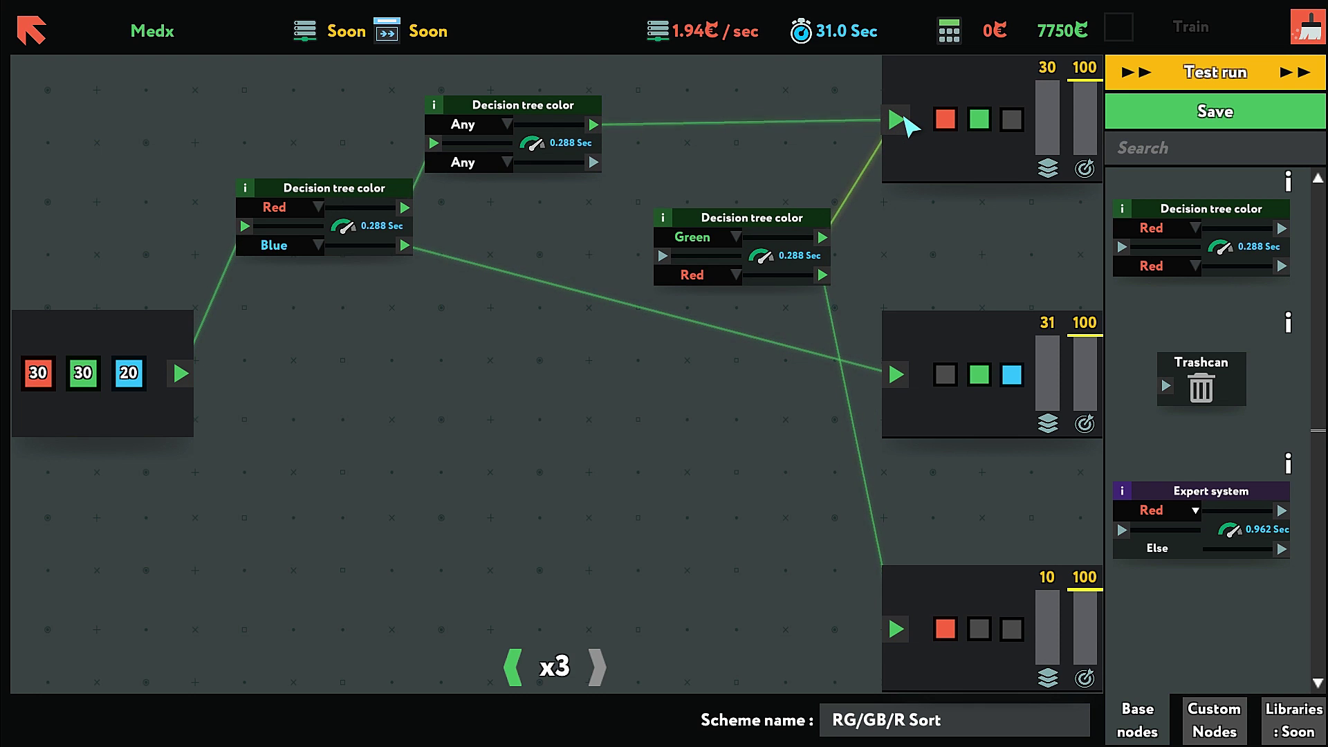
Feed the Any/Any node's bottom output into the Green/Red node, tidy the layout, and start a test run
click(598, 167)
drag(595, 162, 664, 256)
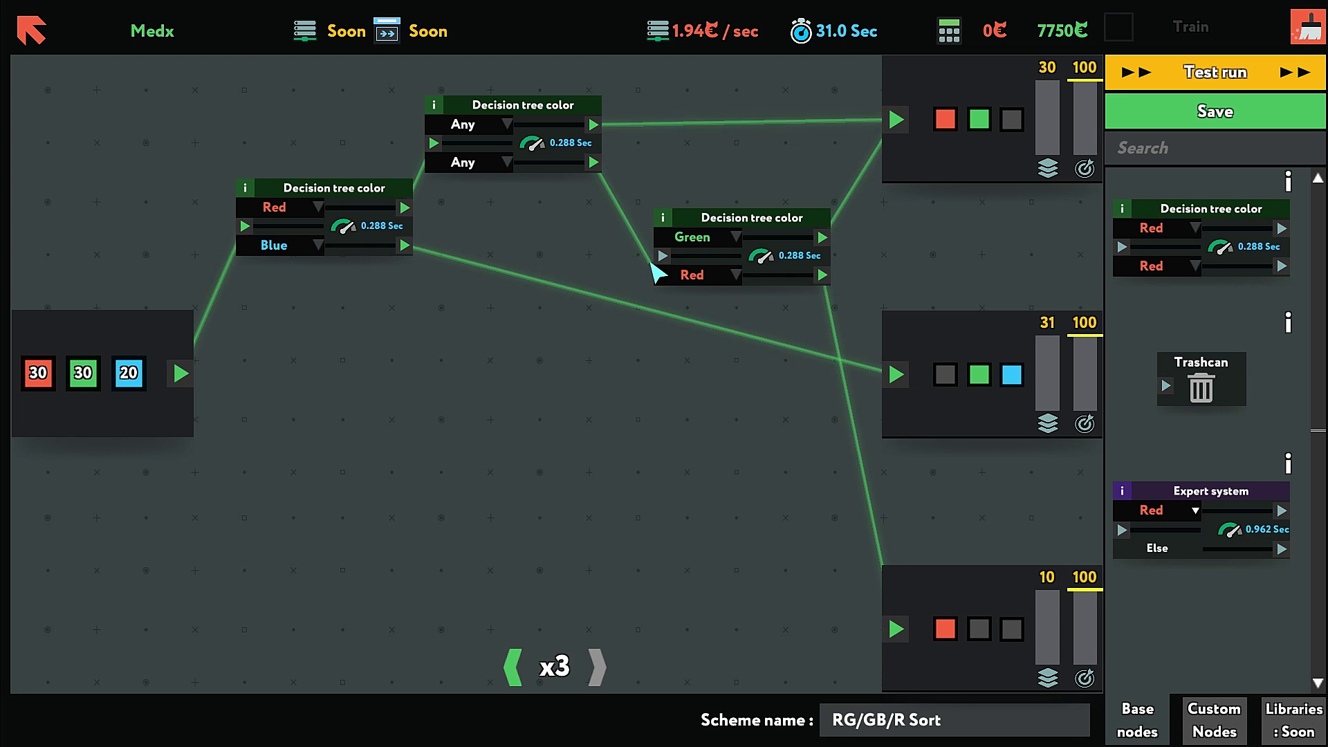
click(560, 151)
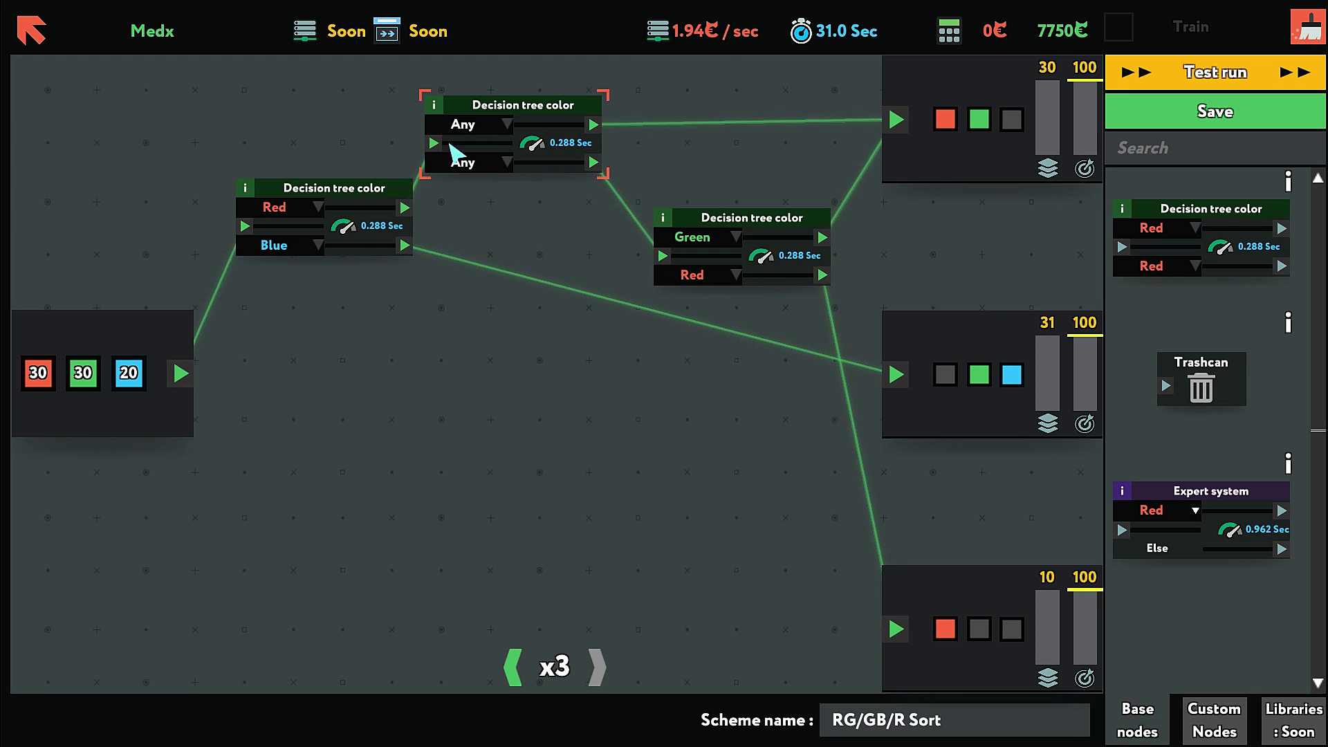
drag(517, 100, 556, 107)
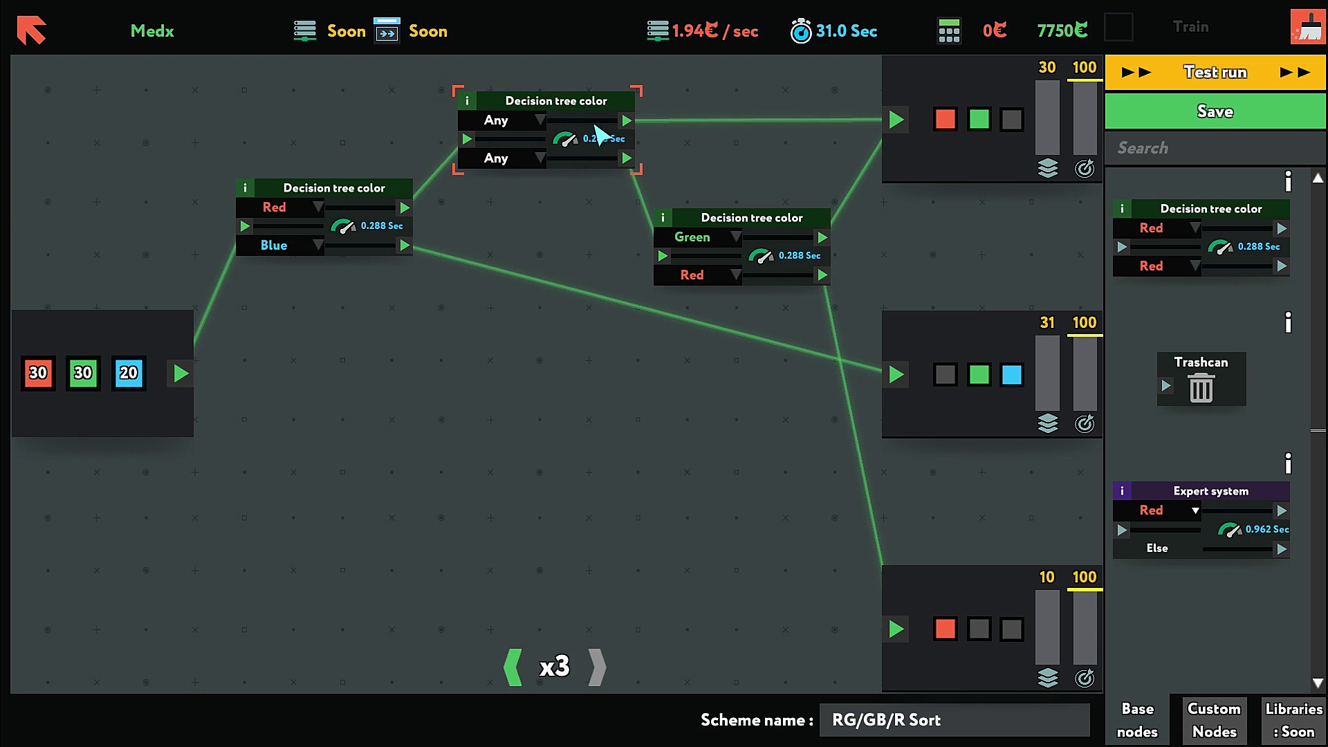
click(712, 261)
click(1209, 84)
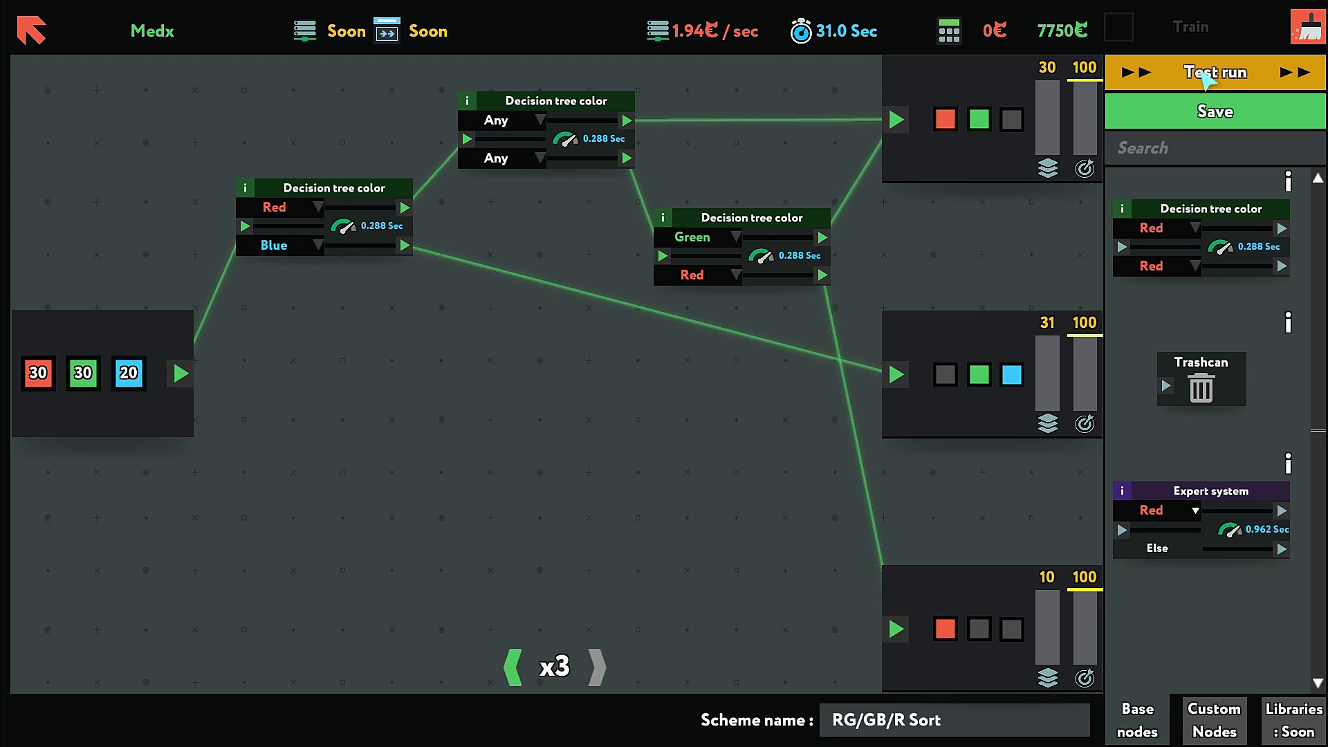